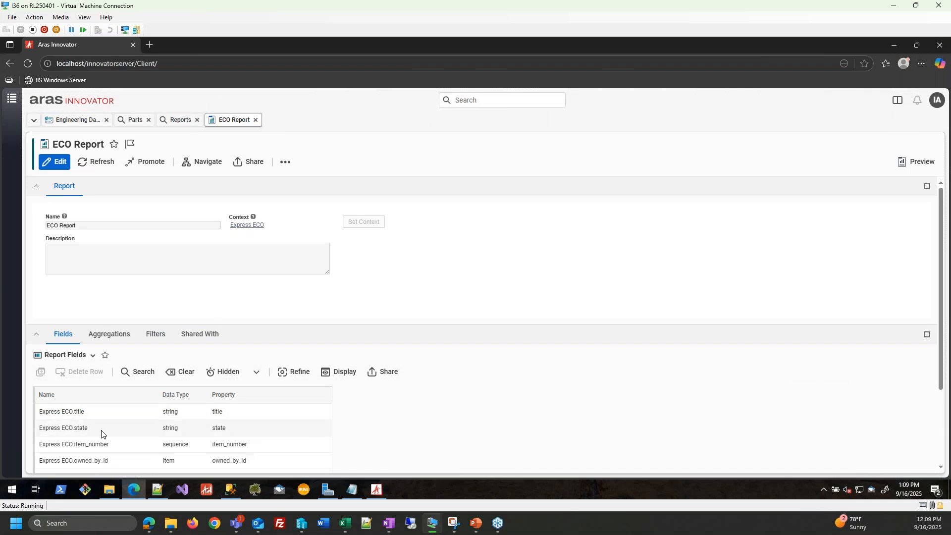
- Open the ECO Report for editing and examine the Express ECO properties available as report fields, without adding any
scroll(127, 396, "down", 1)
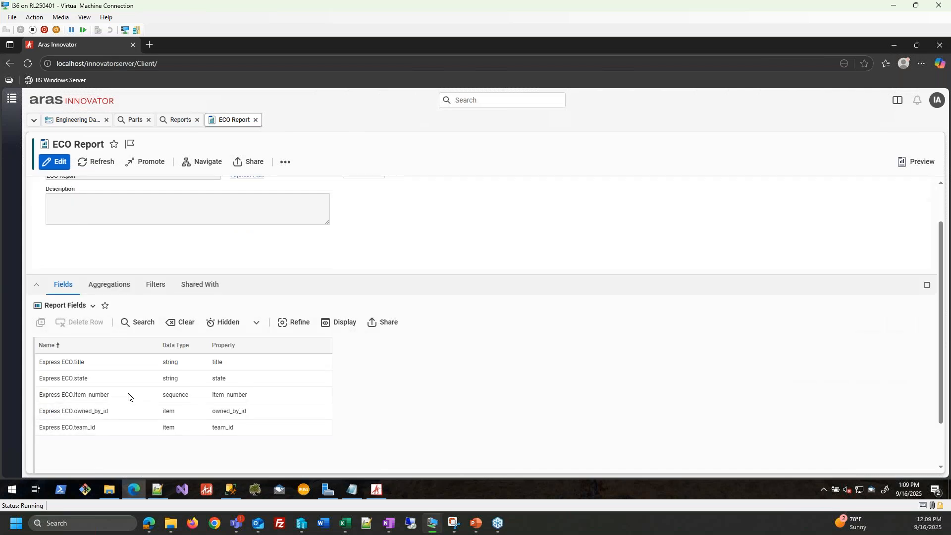
left_click(56, 161)
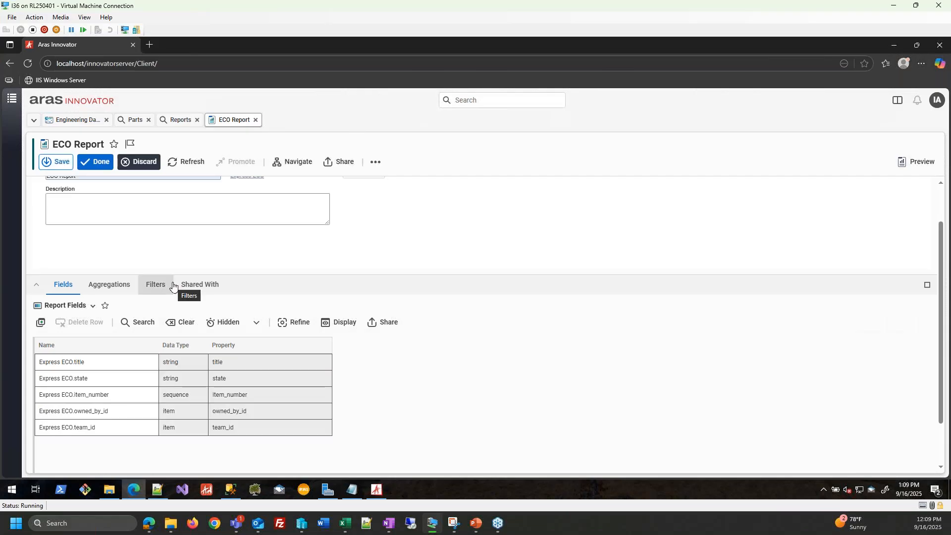
left_click(41, 322)
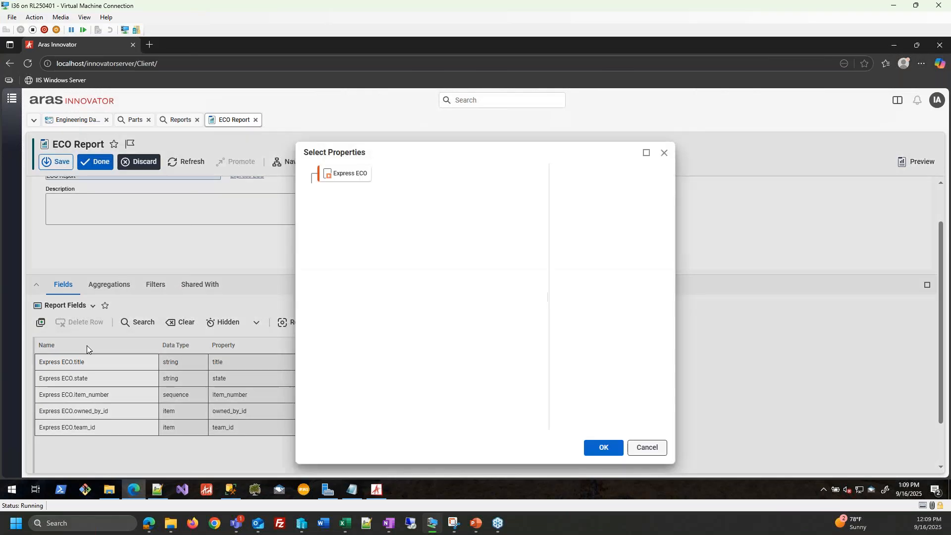
left_click(341, 171)
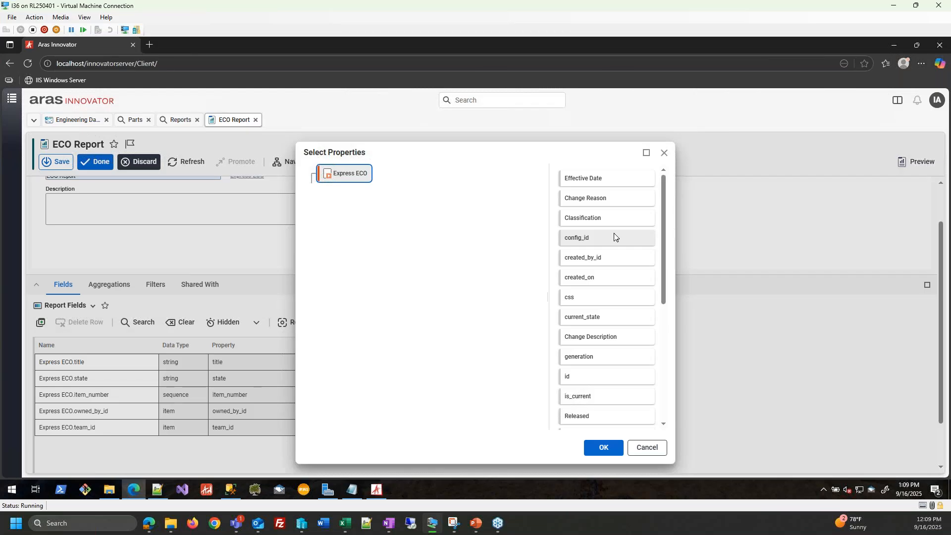
scroll(614, 237, "down", 1)
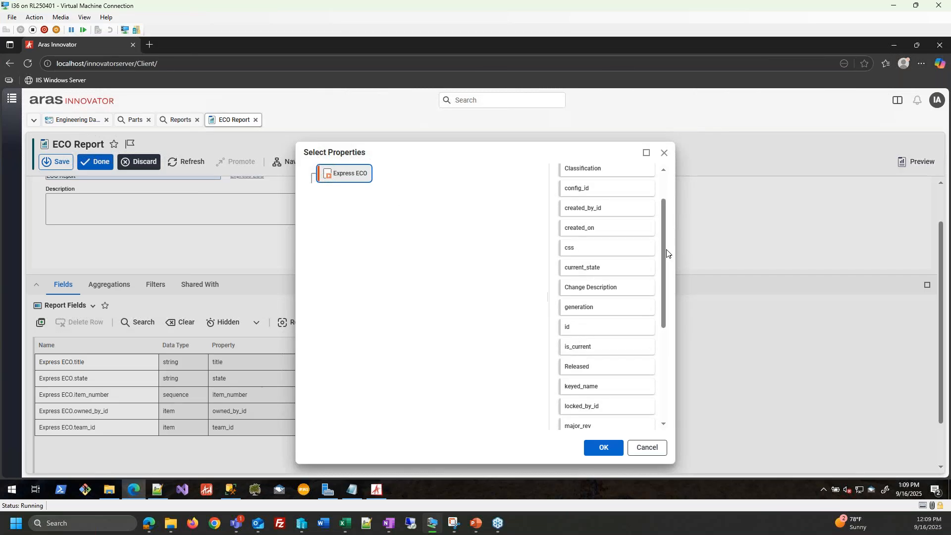
scroll(627, 242, "up", 1)
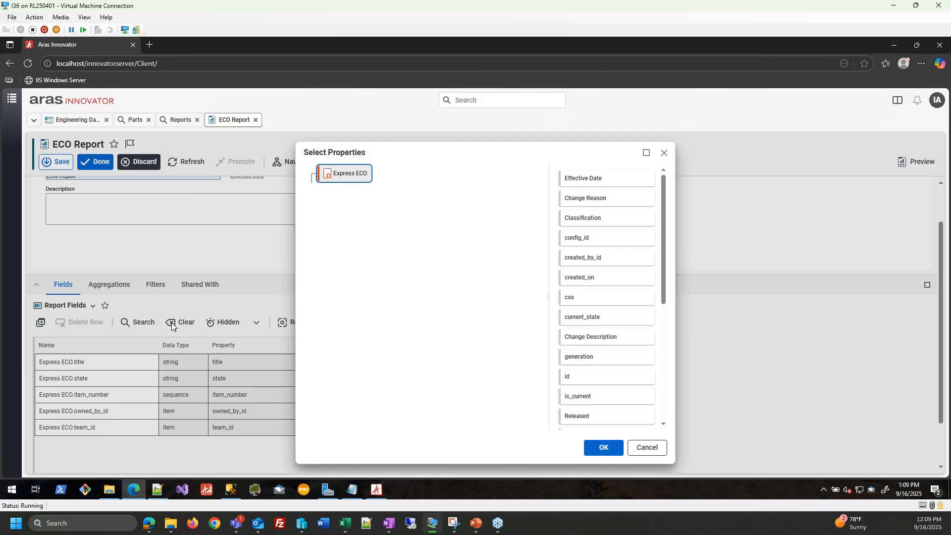
left_click(647, 452)
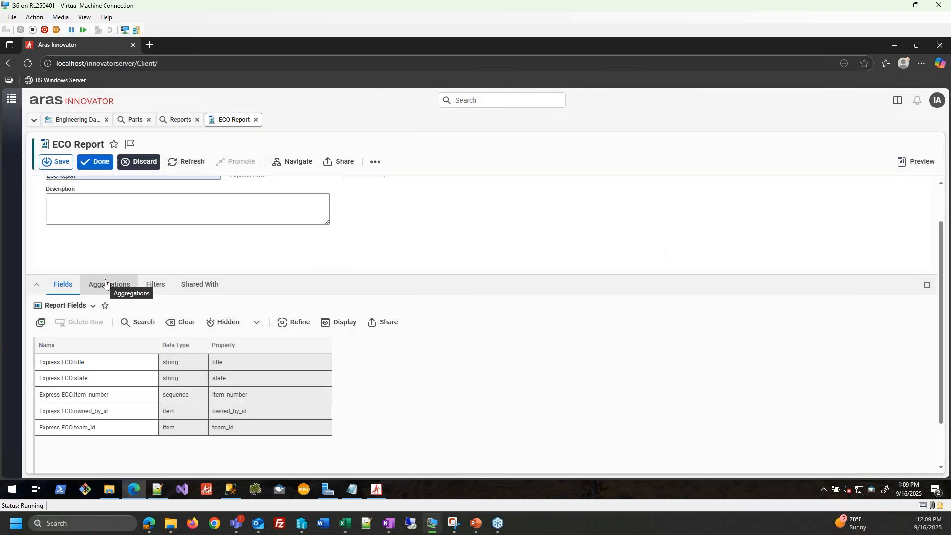
- Review the report's aggregations, filters and fields, and discard the editing session
left_click(106, 283)
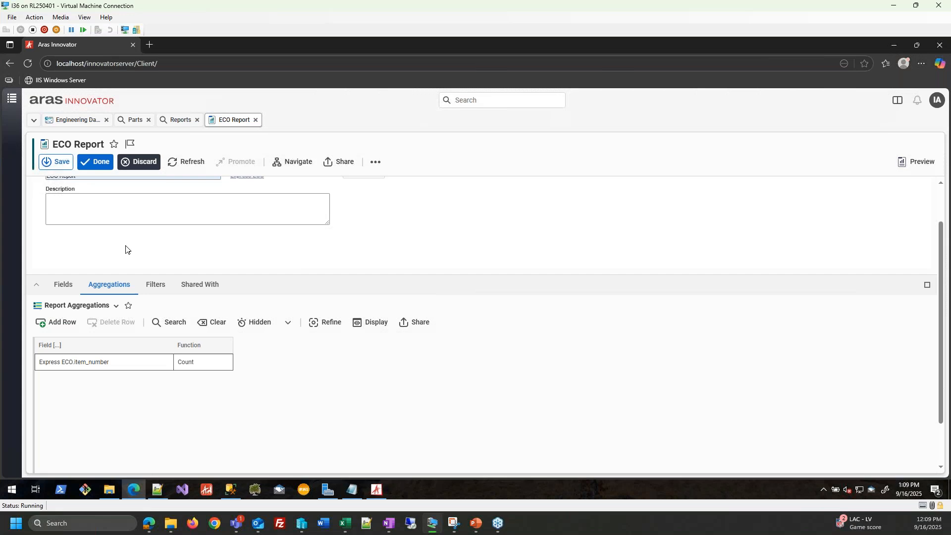
left_click(140, 366)
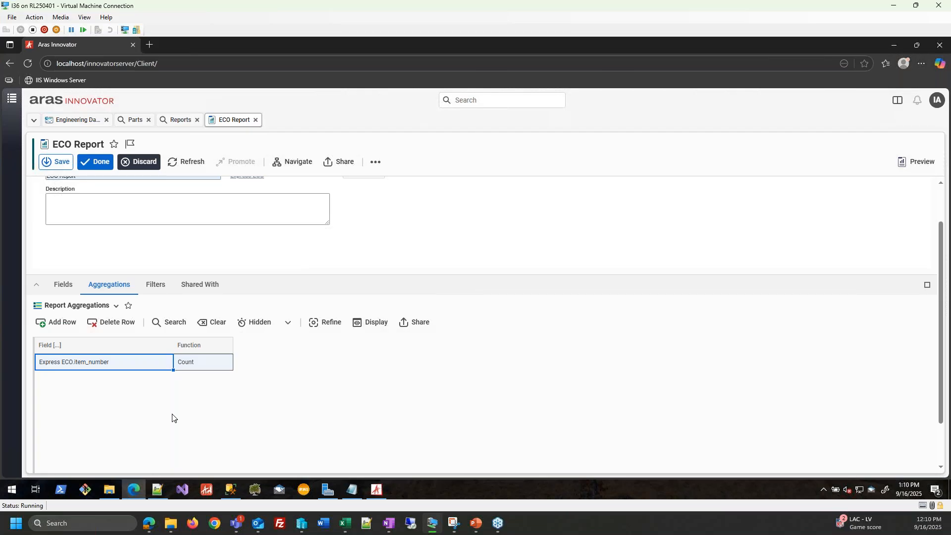
left_click(158, 284)
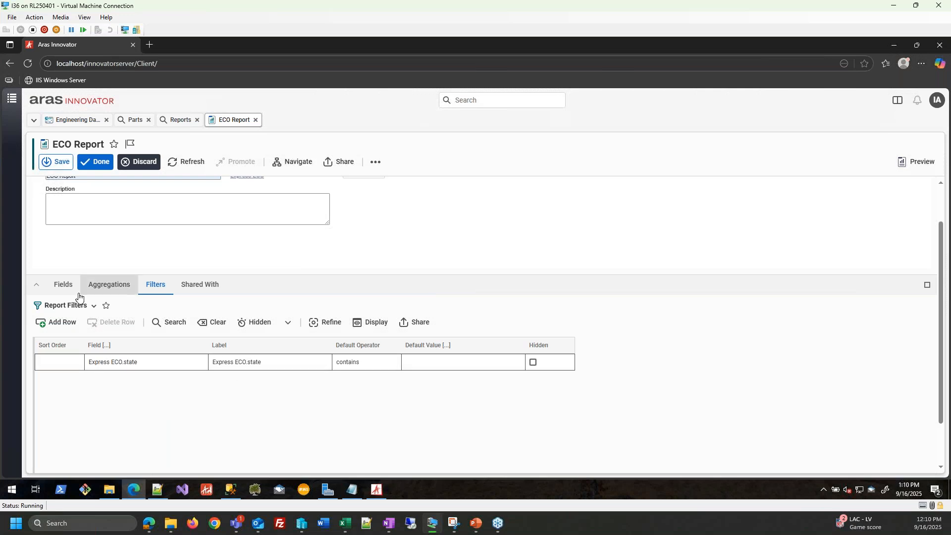
left_click(63, 285)
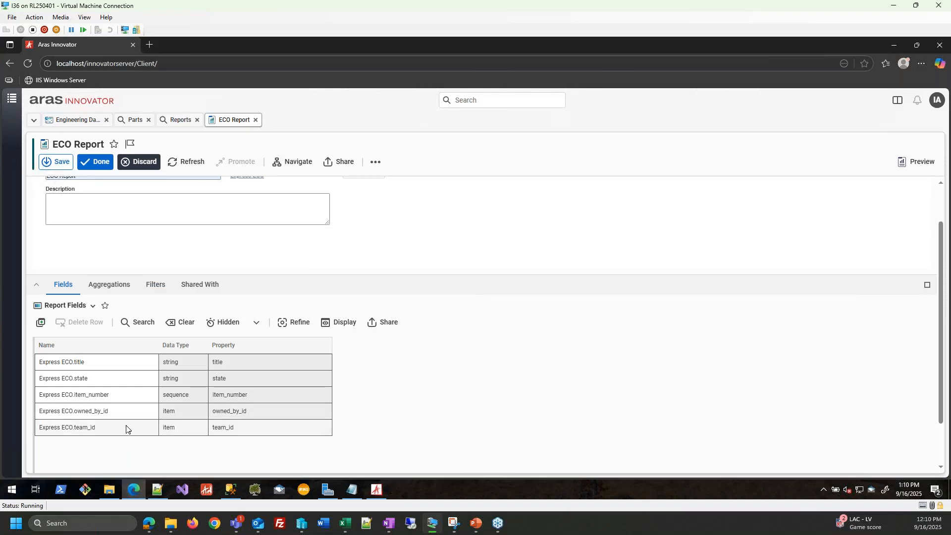
left_click(155, 285)
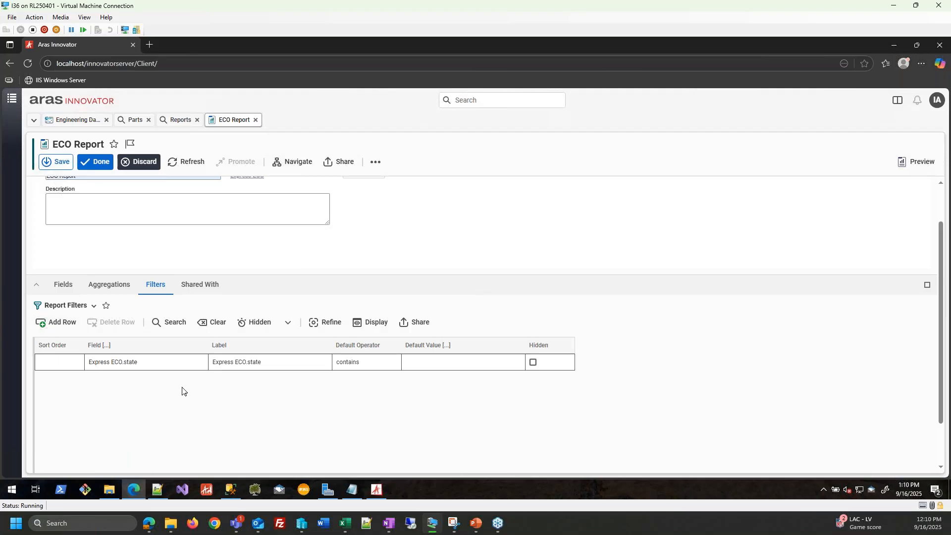
left_click(130, 163)
- Preview the ECO Report and filter it to Express ECO.state values containing New
left_click(917, 162)
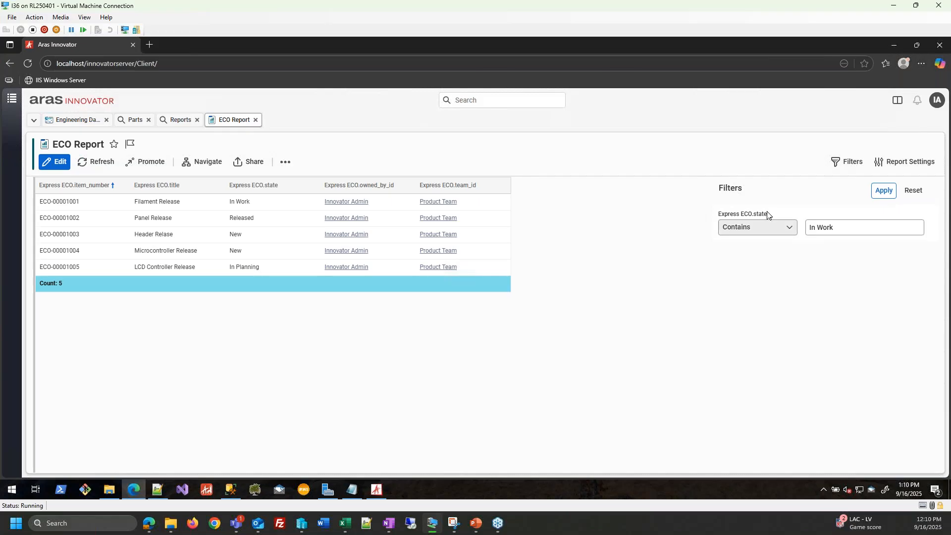
left_click(791, 227)
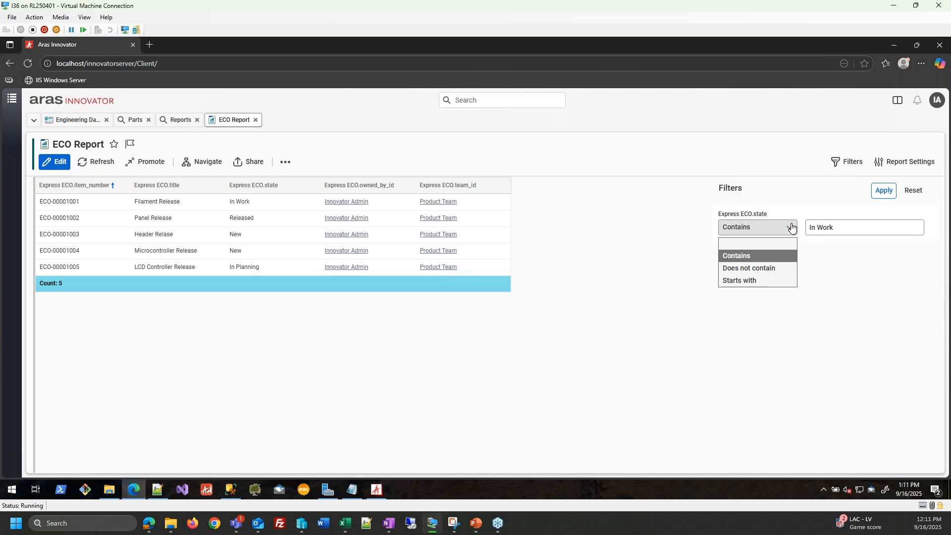
key("Escape")
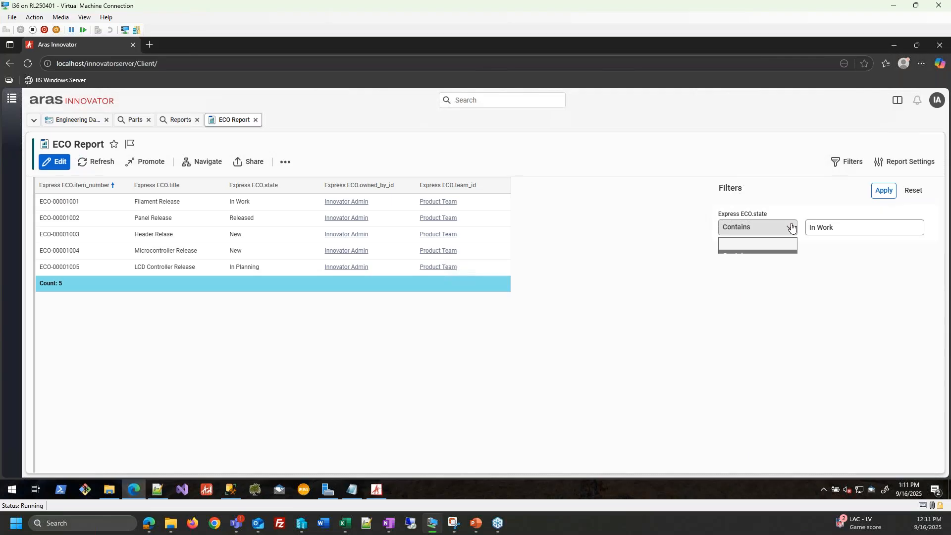
key("Tab")
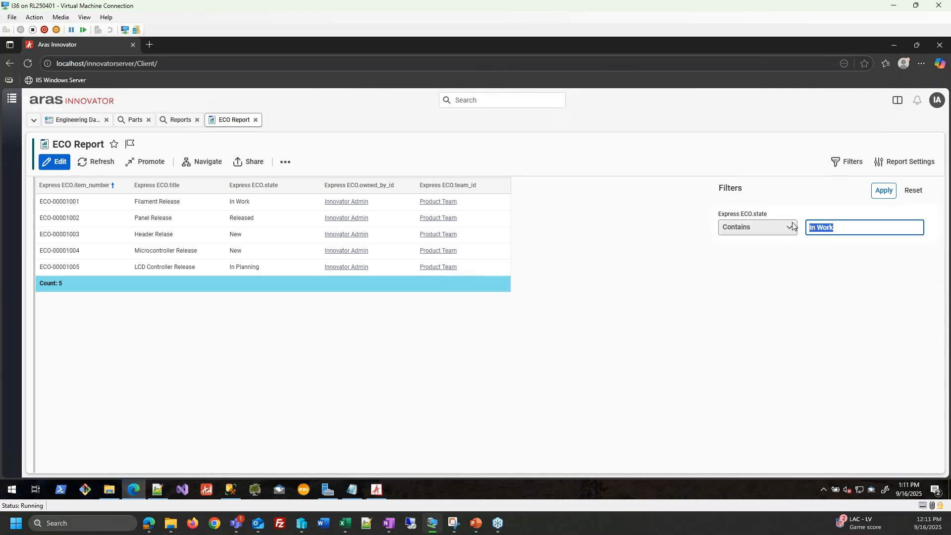
type("New")
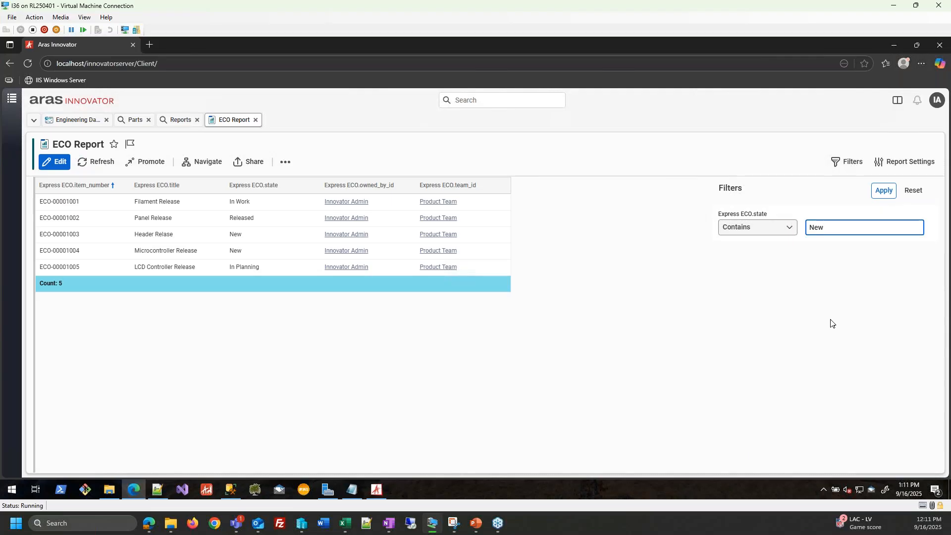
left_click(884, 192)
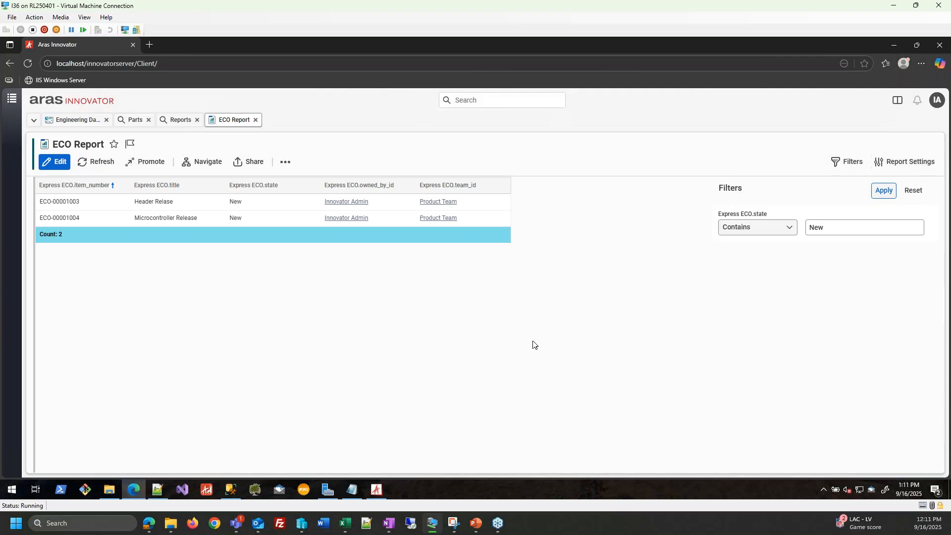
- Reset the Express ECO.state filter and refresh the report
left_click(914, 190)
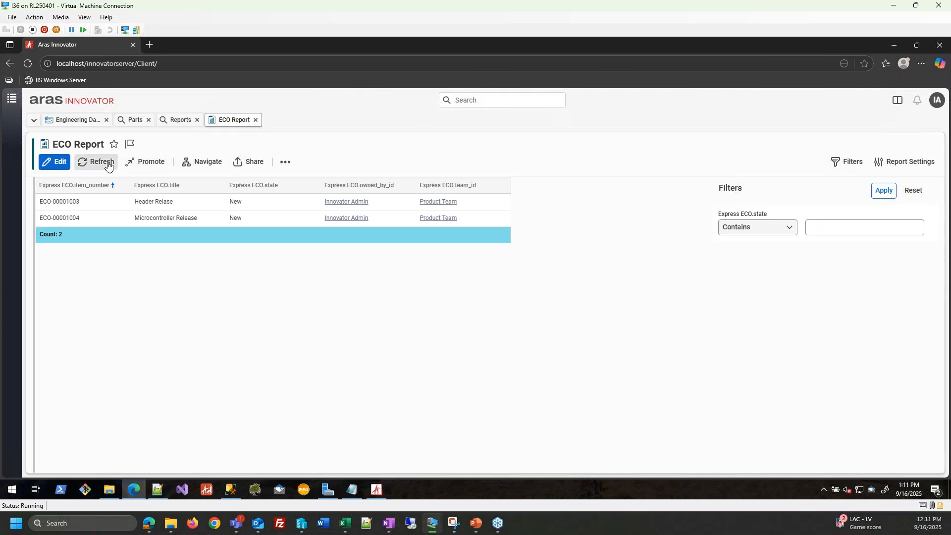
left_click(108, 165)
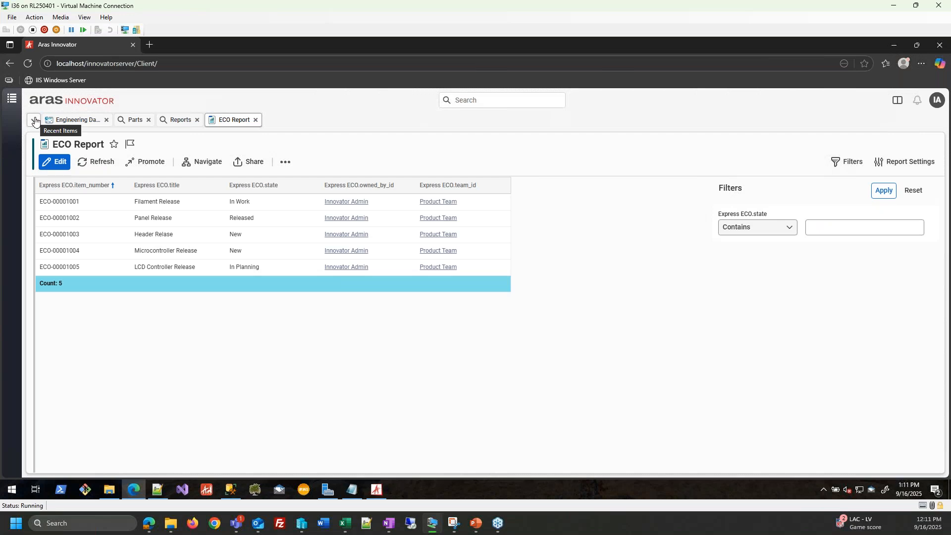
- Browse the recently closed and recently modified items and reopen part MP3977 from the recently closed ones
left_click(35, 120)
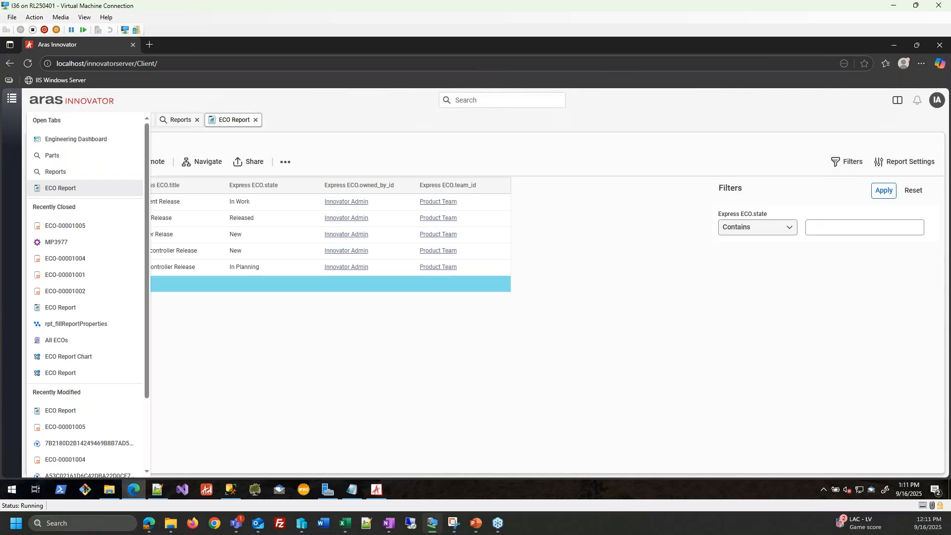
left_click(352, 357)
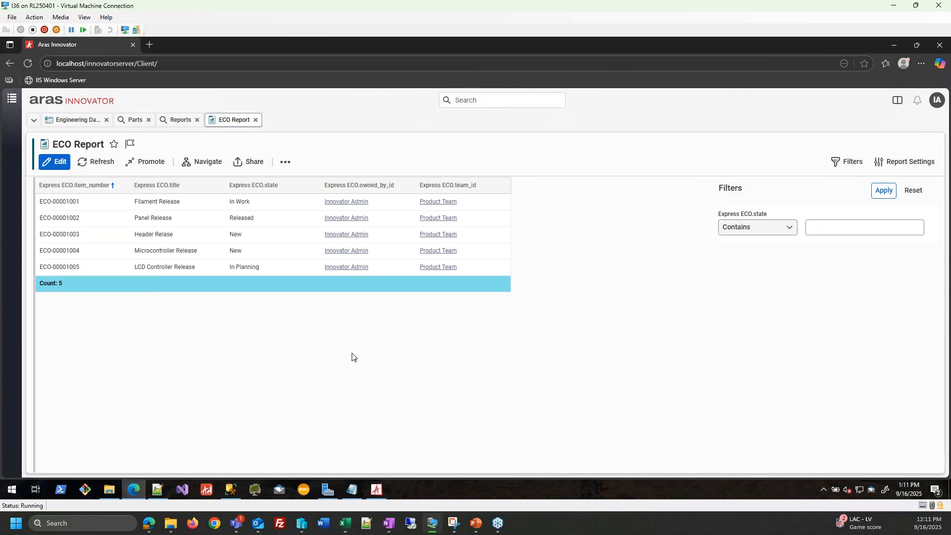
left_click(34, 121)
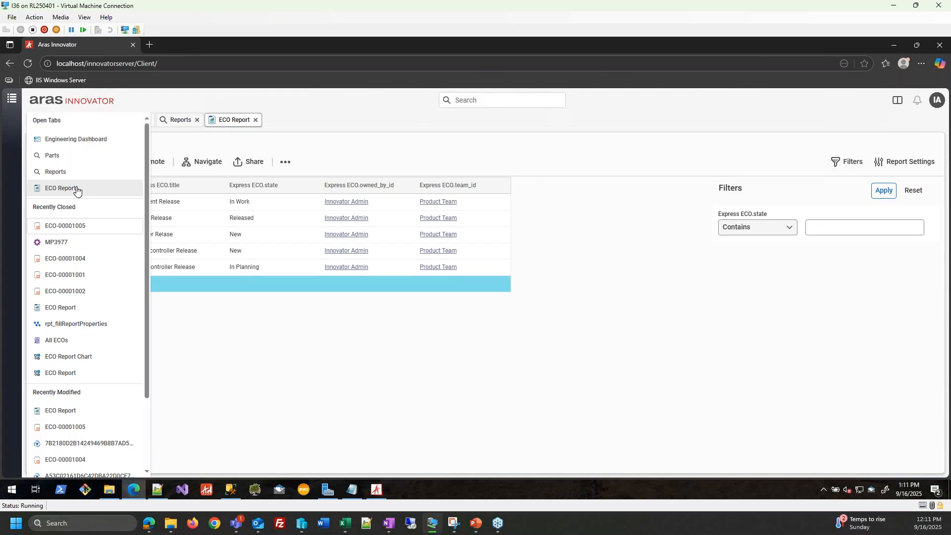
scroll(79, 190, "down", 2)
scroll(104, 272, "up", 1)
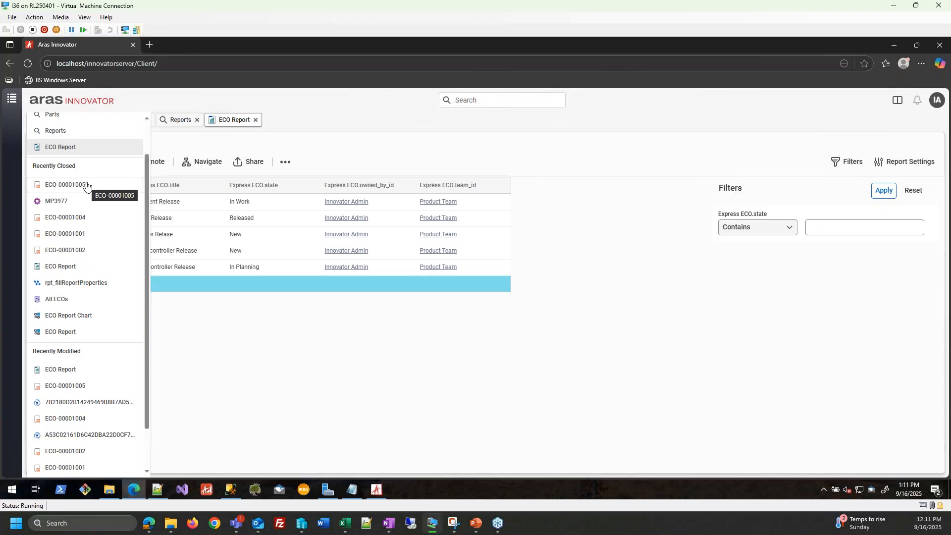
scroll(114, 263, "down", 1)
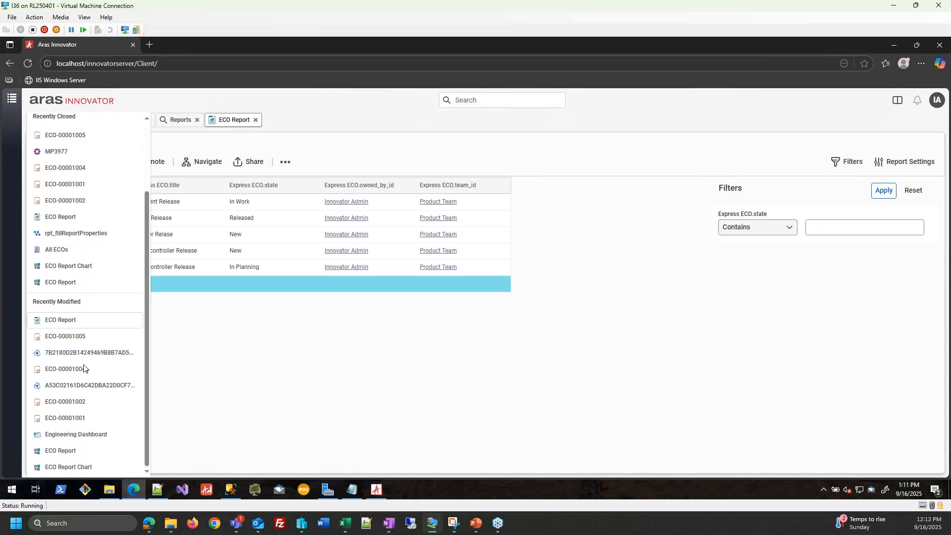
scroll(98, 353, "up", 1)
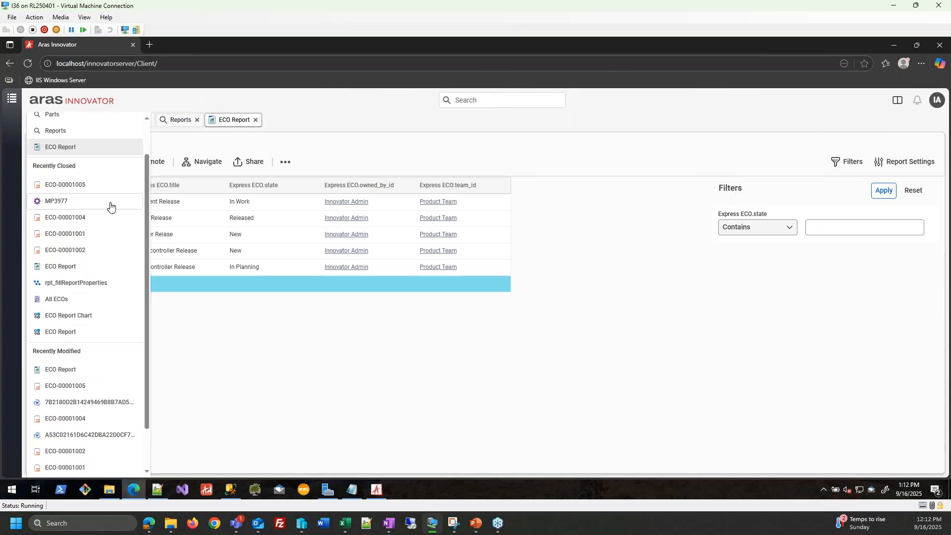
left_click(85, 207)
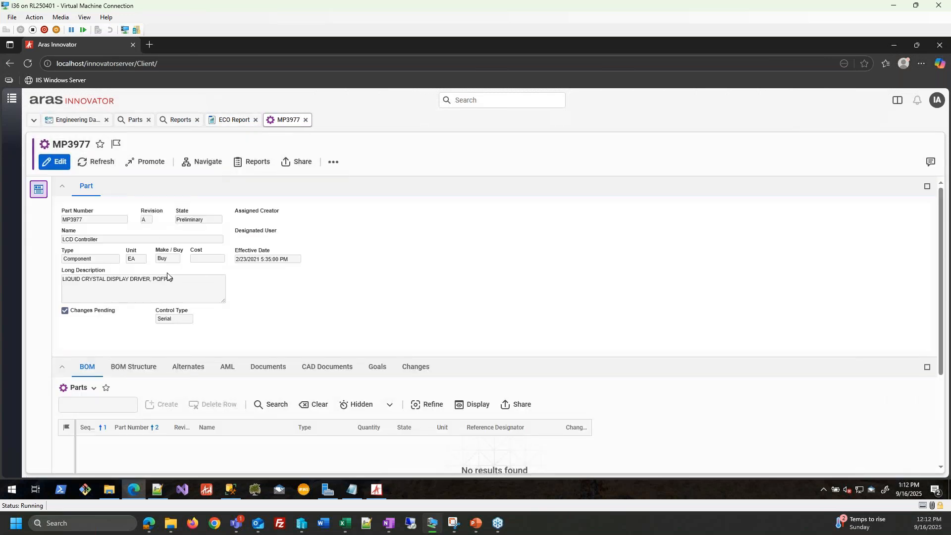
- Open a new Parts search from the contents and close it to return to the ECO Report
left_click(12, 99)
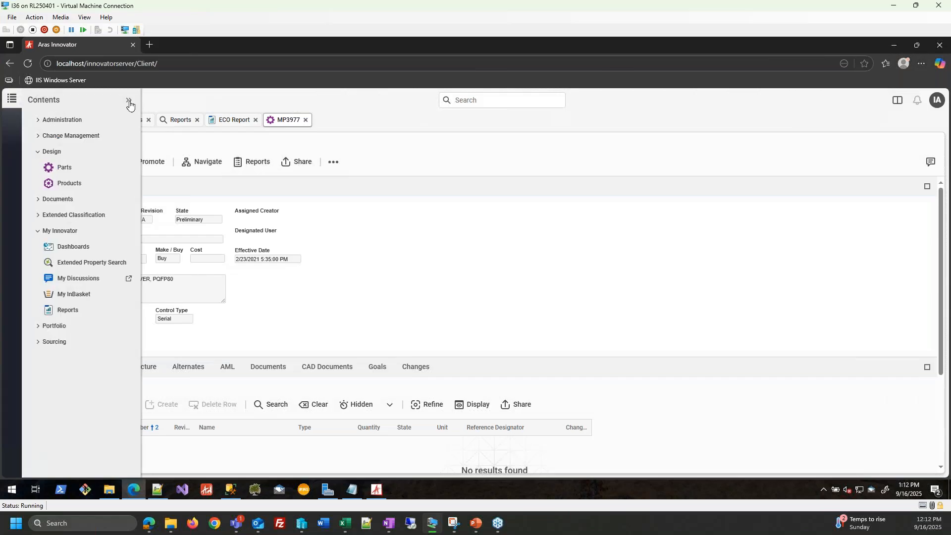
left_click(68, 169)
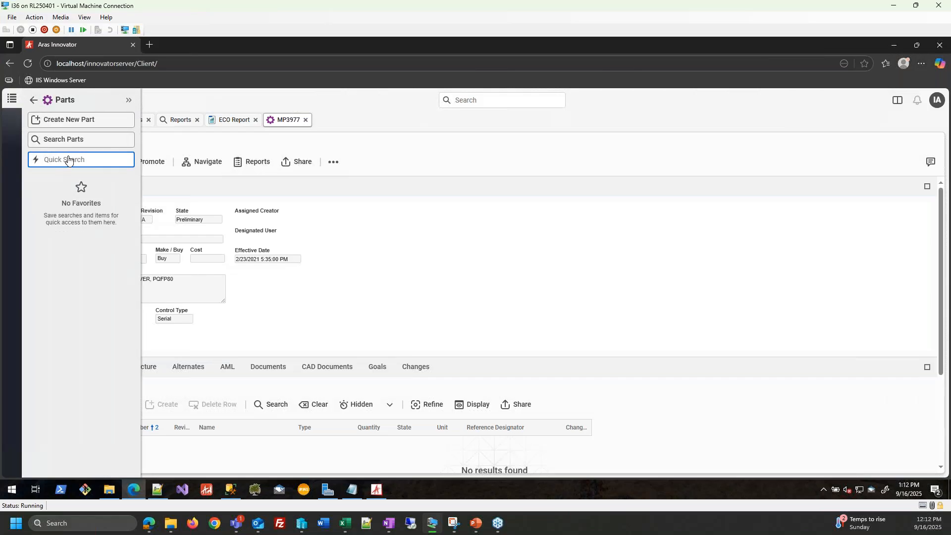
left_click(75, 142)
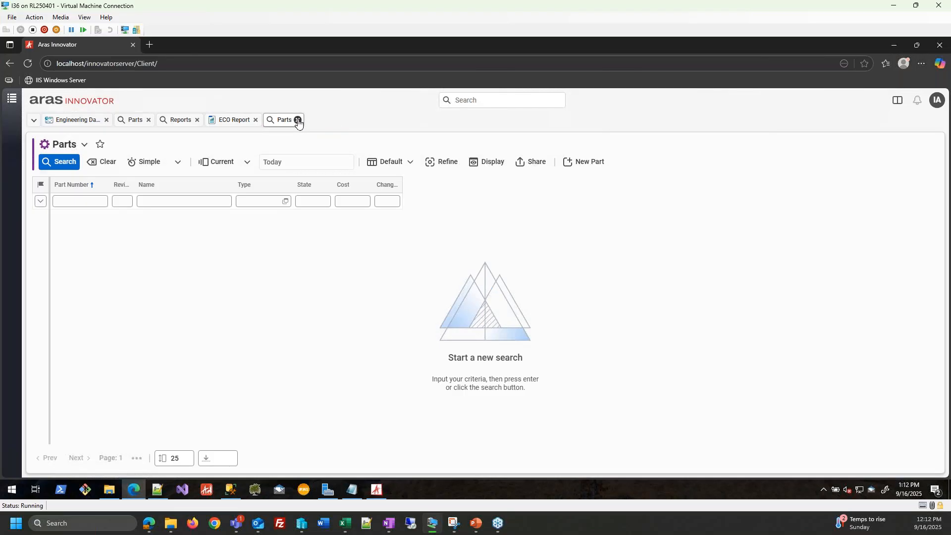
left_click(298, 120)
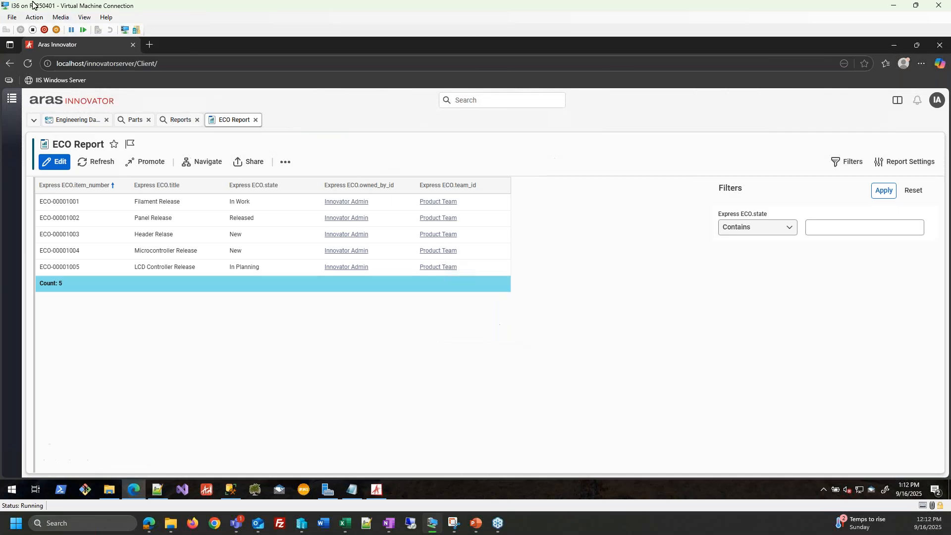
- Export the ECO Report to Excel and dismiss the downloads list
left_click(256, 162)
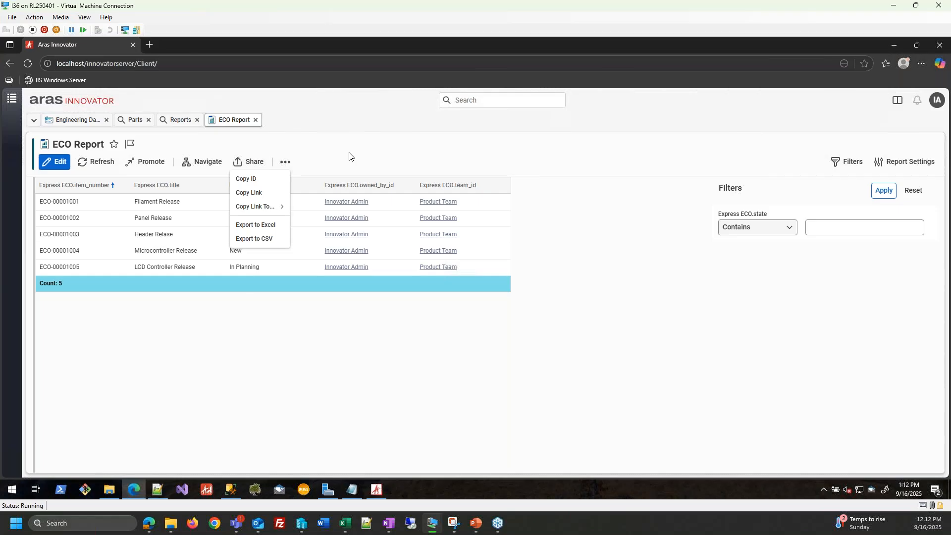
left_click(275, 225)
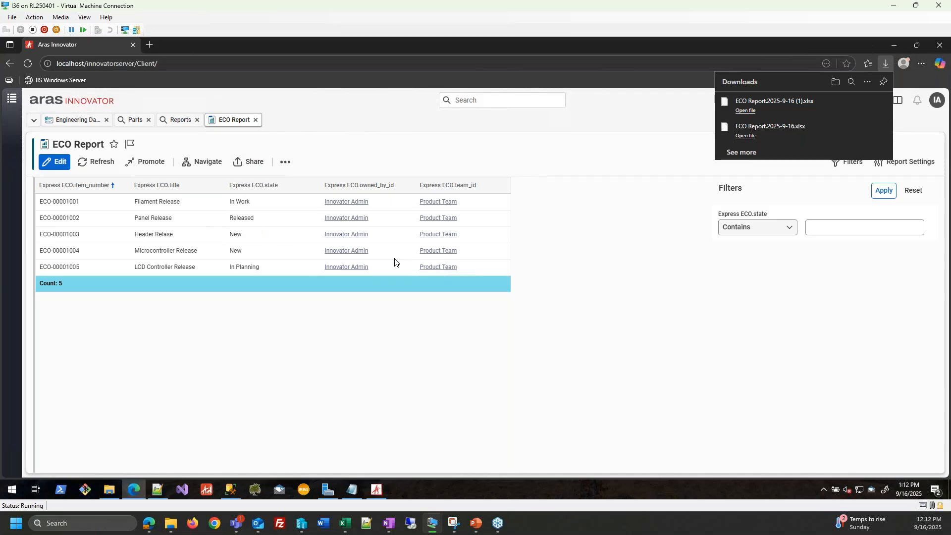
left_click(622, 349)
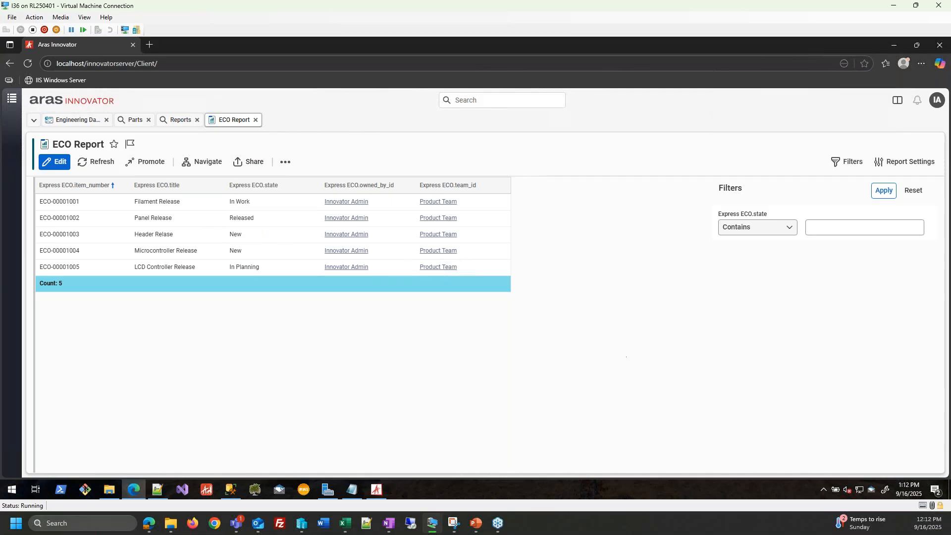
- Switch to the running PowerPoint slide show and advance to the Essig CAD Connector Releases slide
mouse_move(478, 526)
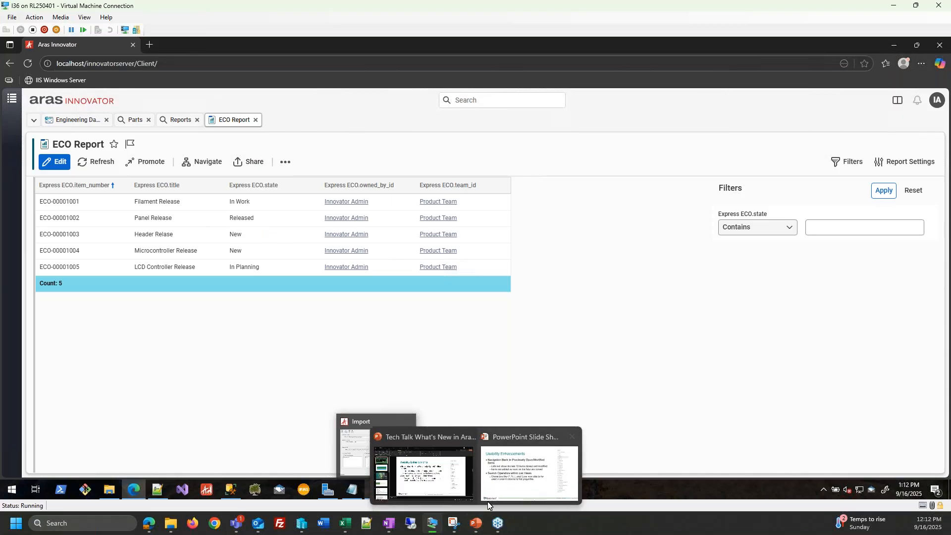
left_click(530, 463)
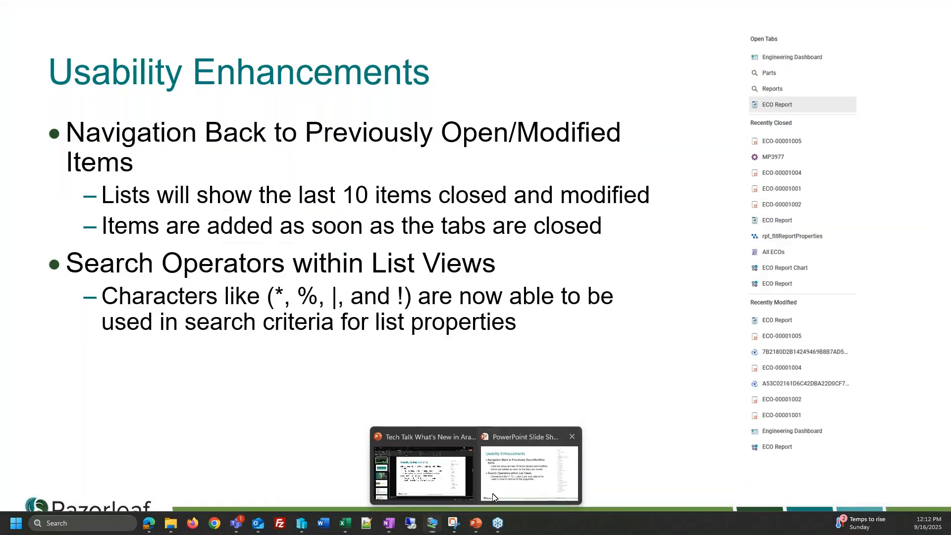
left_click(411, 330)
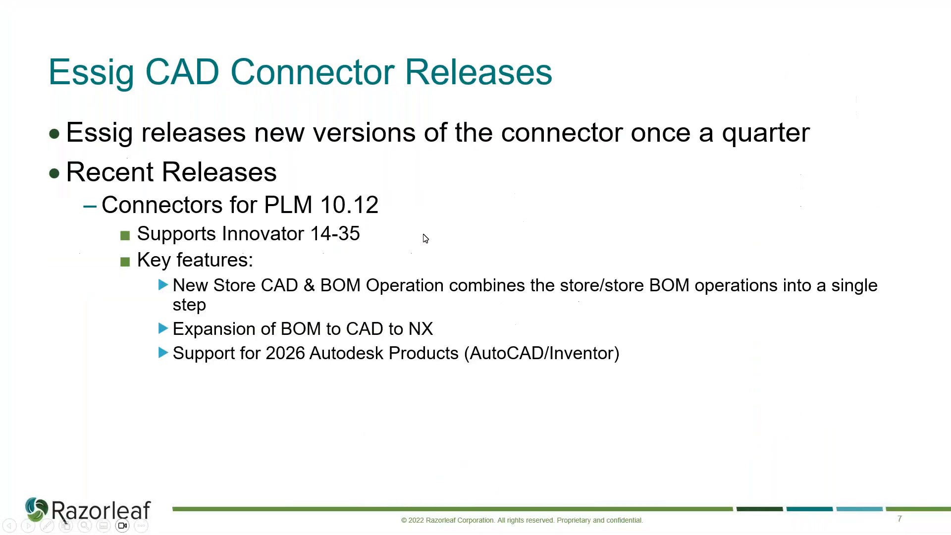